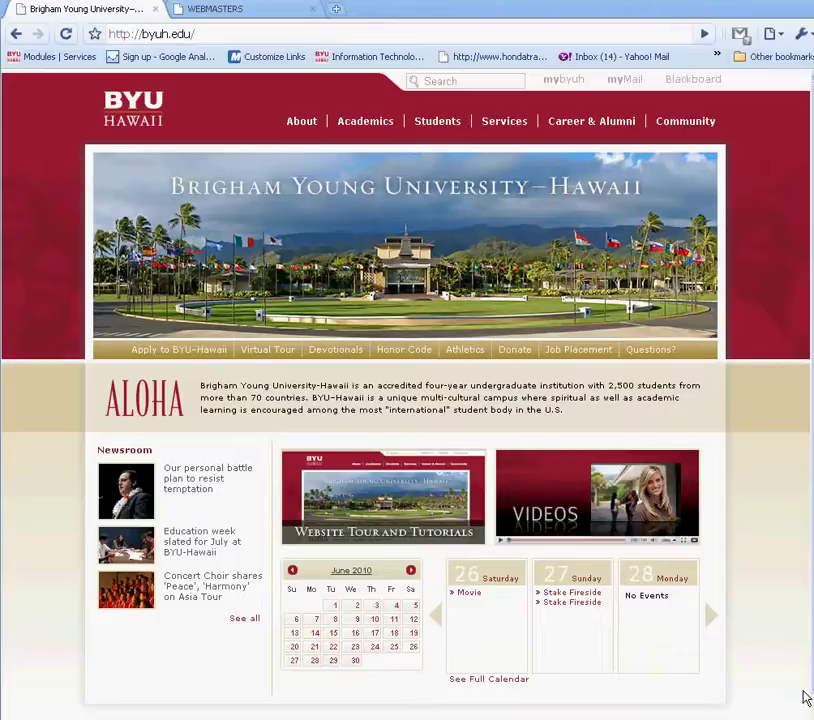
Switch to the Webmasters site and open its block administration list
{"action": "left_click", "coordinate": [240, 10]}
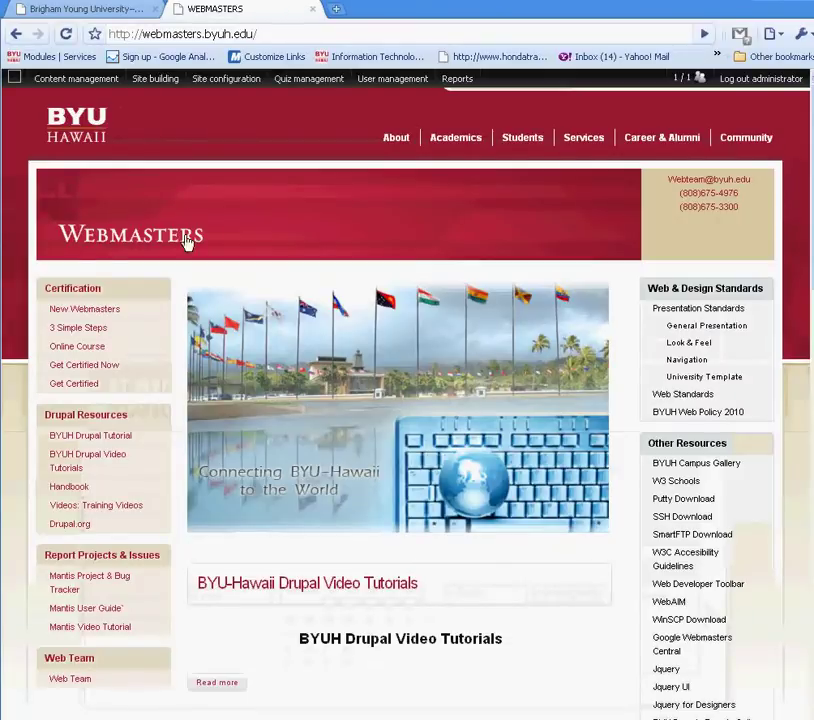
{"action": "scroll", "coordinate": [178, 278], "scroll_direction": "down", "scroll_amount": 2}
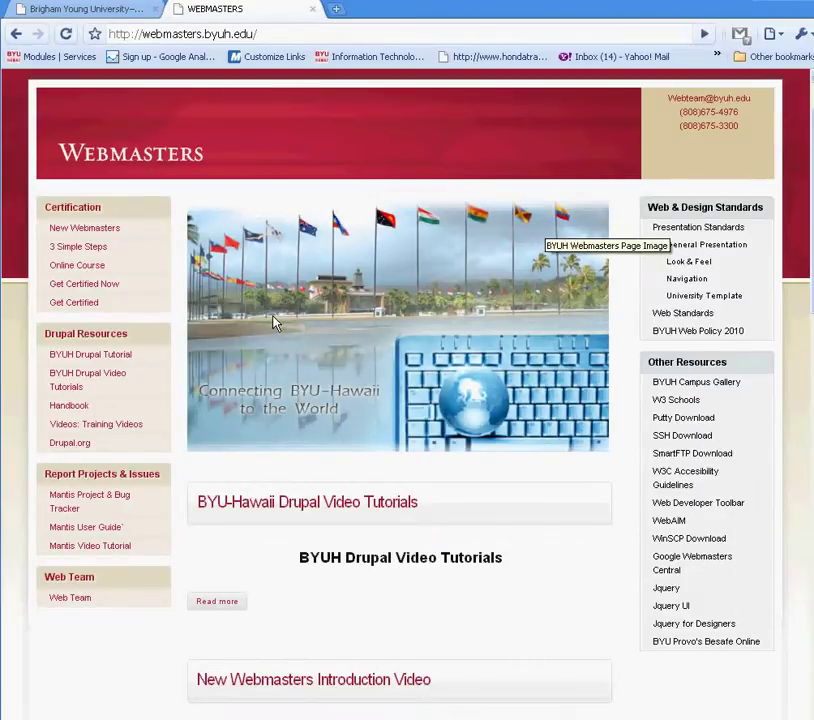
{"action": "scroll", "coordinate": [275, 322], "scroll_direction": "up", "scroll_amount": 1}
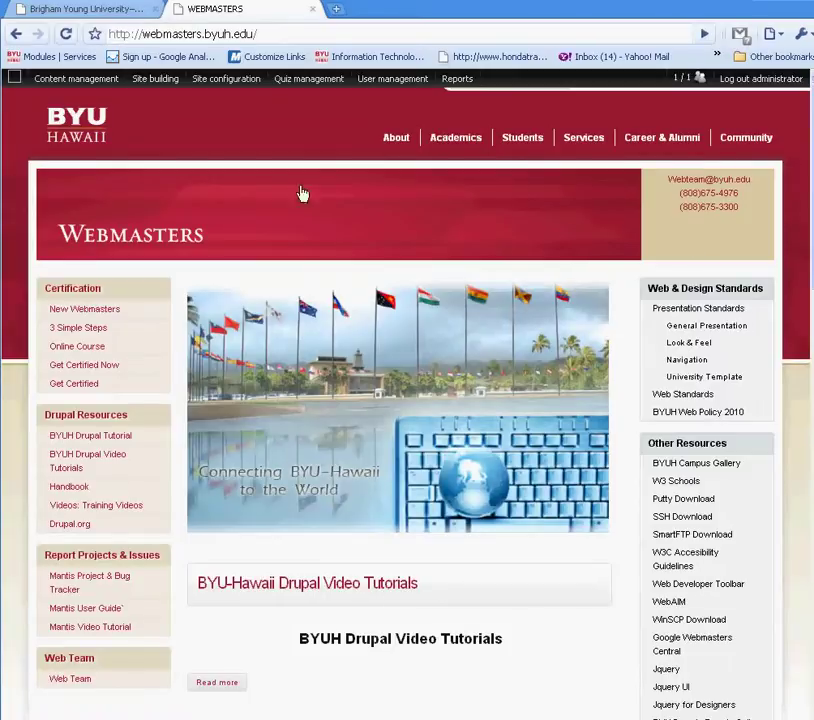
{"action": "mouse_move", "coordinate": [155, 80]}
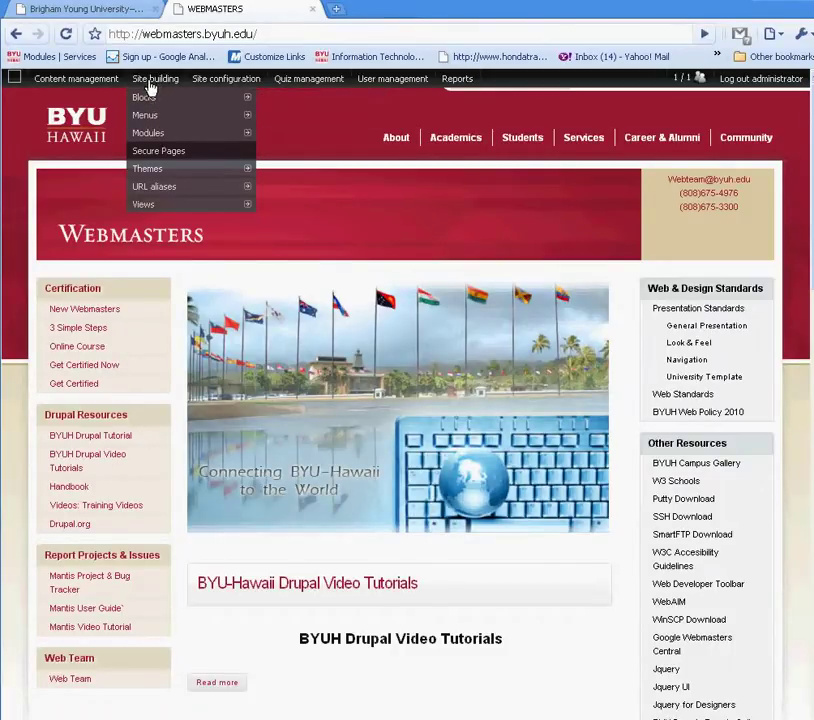
{"action": "mouse_move", "coordinate": [145, 104]}
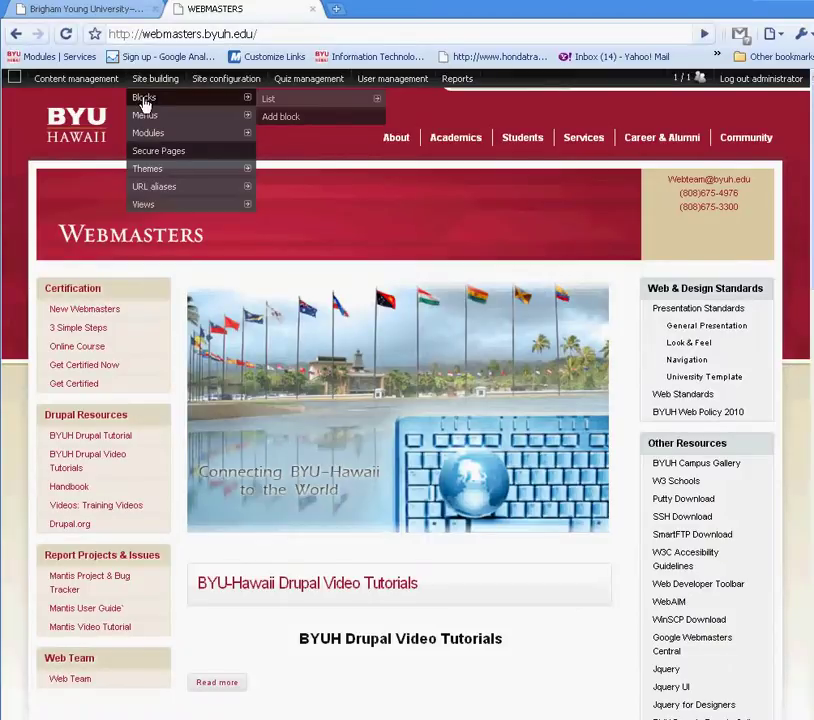
{"action": "left_click", "coordinate": [143, 101]}
{"action": "scroll", "coordinate": [462, 450], "scroll_direction": "down", "scroll_amount": 3}
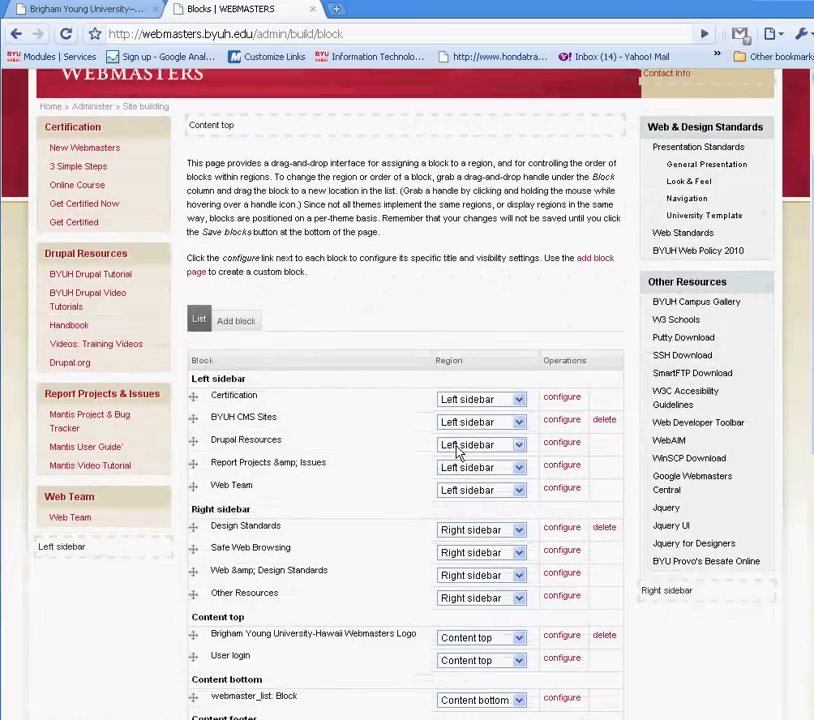
{"action": "scroll", "coordinate": [329, 449], "scroll_direction": "up", "scroll_amount": 2}
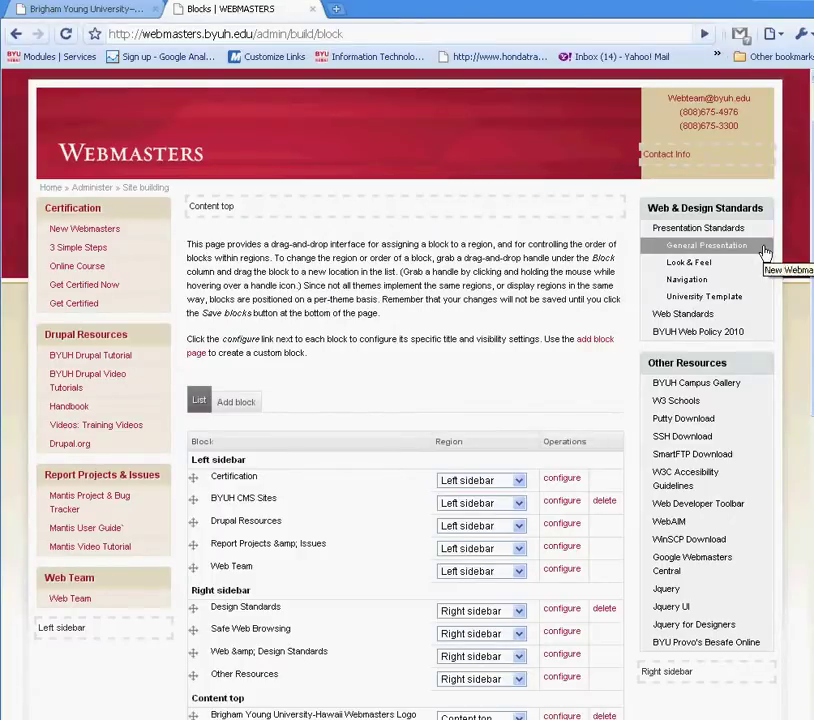
Assign the Certification block to the Right sidebar region and save the block settings
{"action": "scroll", "coordinate": [660, 318], "scroll_direction": "down", "scroll_amount": 1}
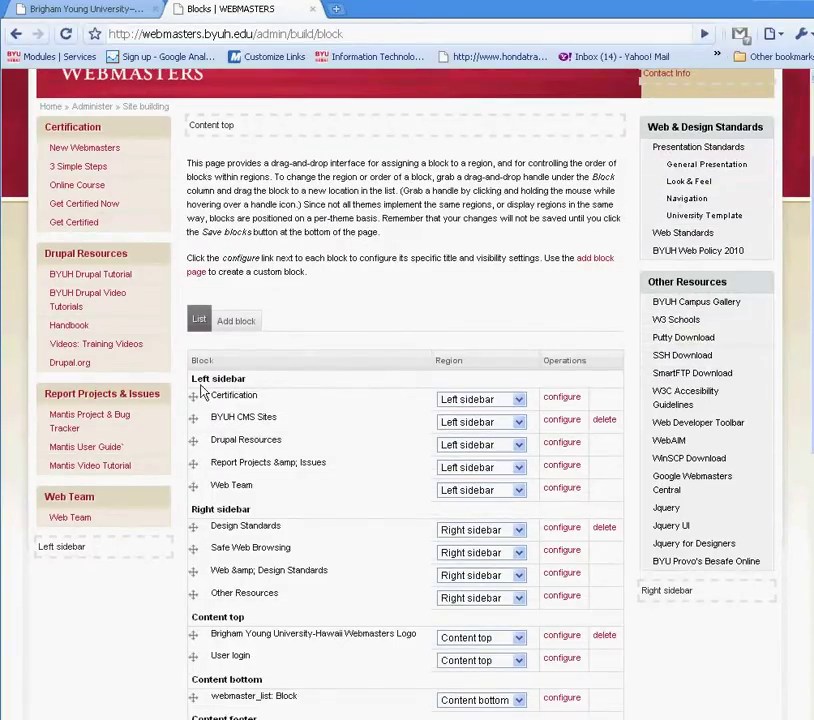
{"action": "left_click", "coordinate": [519, 400]}
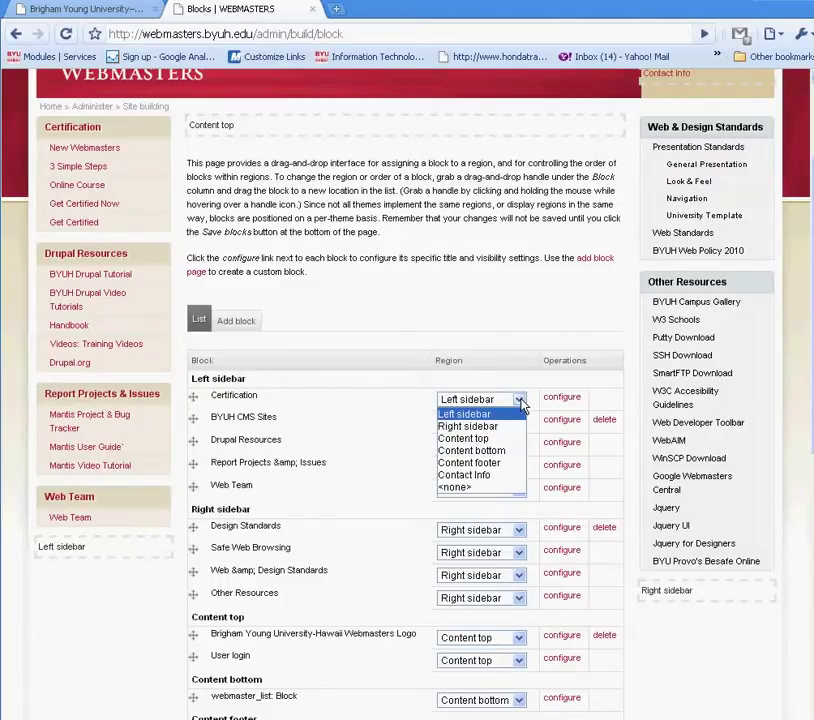
{"action": "left_click", "coordinate": [500, 426]}
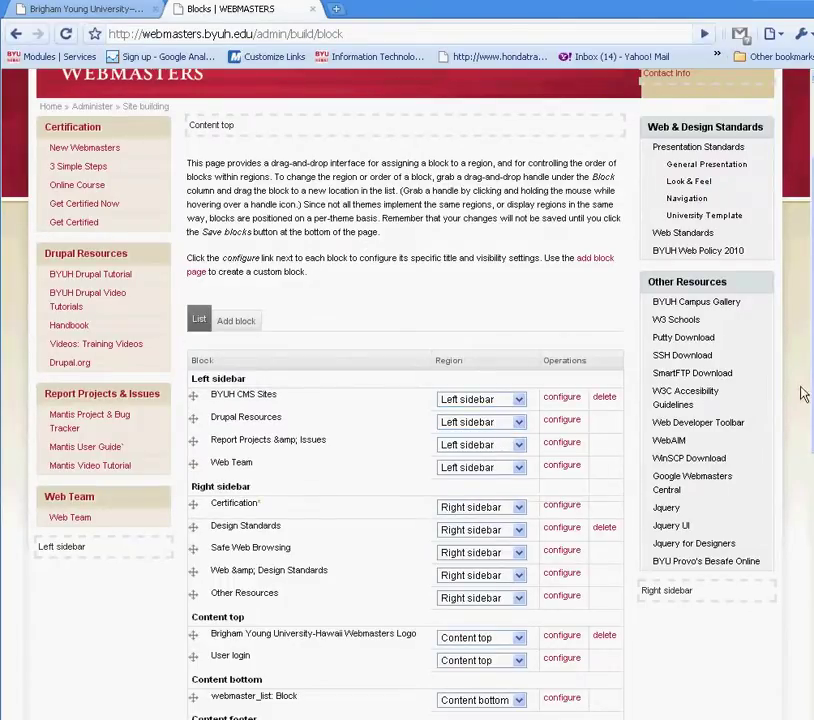
{"action": "left_click_drag", "start_coordinate": [810, 340], "coordinate": [803, 601]}
{"action": "left_click", "coordinate": [221, 580]}
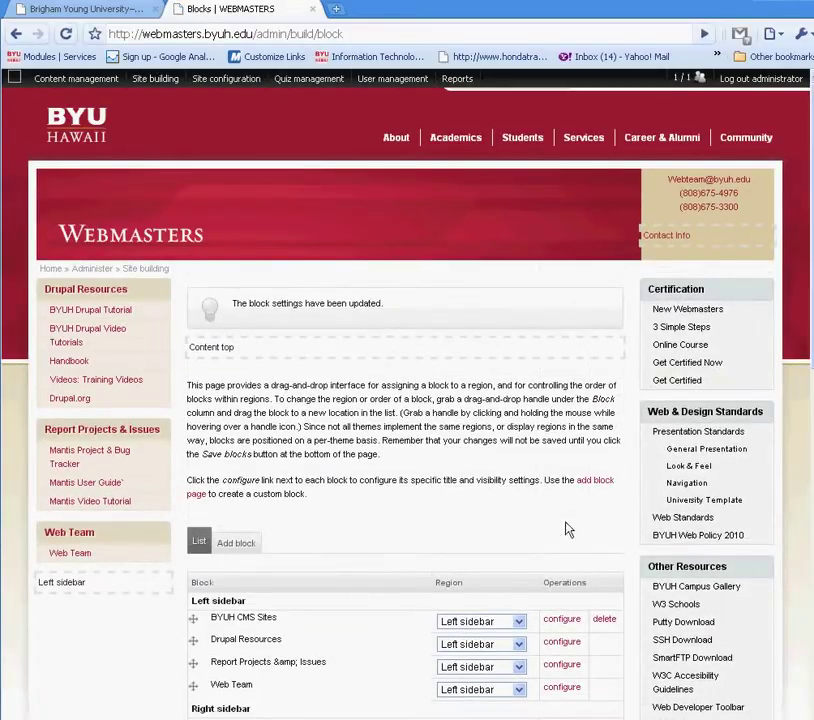
Move the Certification block back to the first place in the Left sidebar region and save the blocks
{"action": "scroll", "coordinate": [569, 527], "scroll_direction": "down", "scroll_amount": 3}
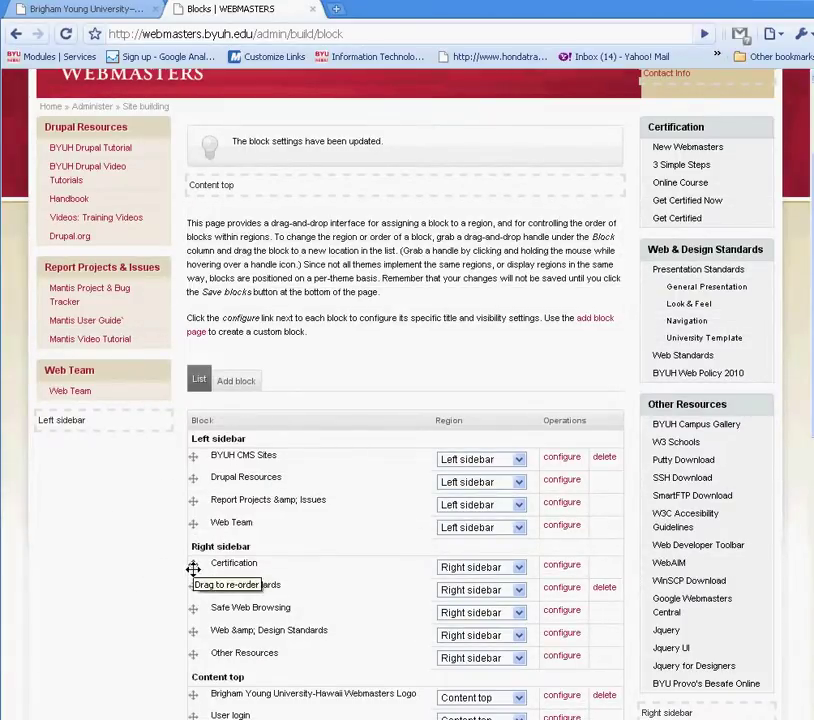
{"action": "left_click_drag", "start_coordinate": [193, 568], "coordinate": [200, 467]}
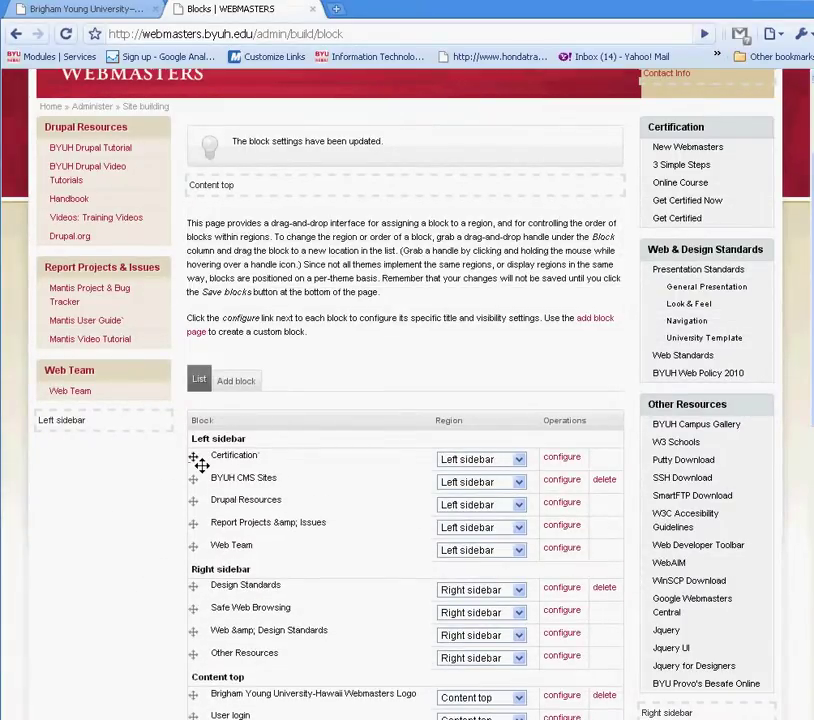
{"action": "scroll", "coordinate": [808, 640], "scroll_direction": "down", "scroll_amount": 7}
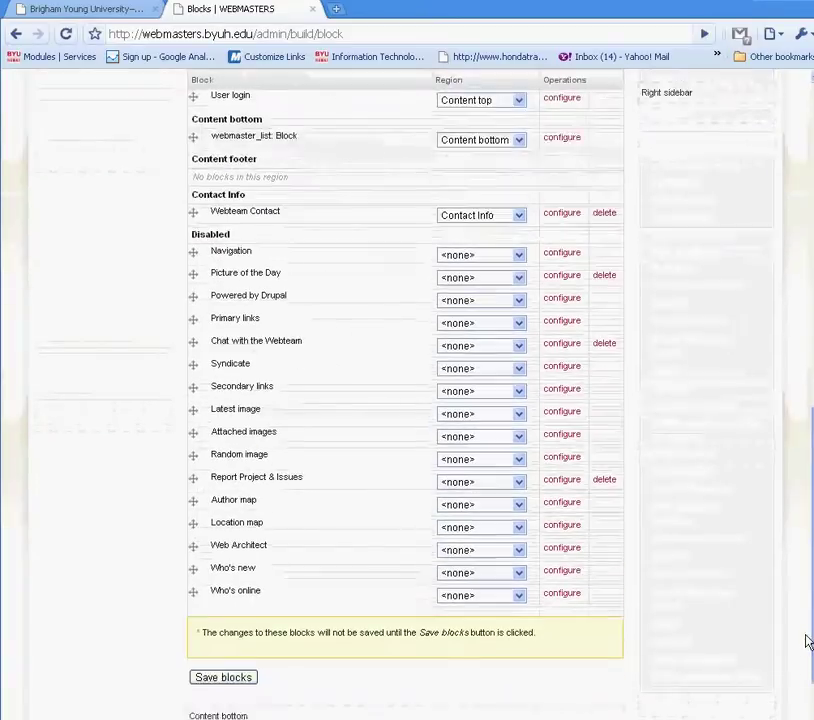
{"action": "left_click", "coordinate": [205, 613]}
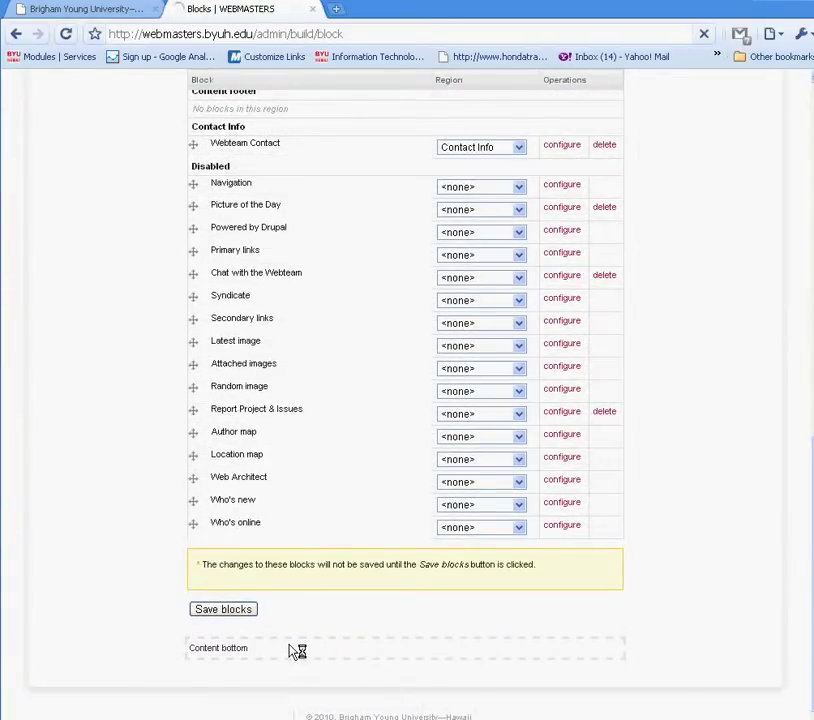
{"action": "scroll", "coordinate": [287, 652], "scroll_direction": "down", "scroll_amount": 2}
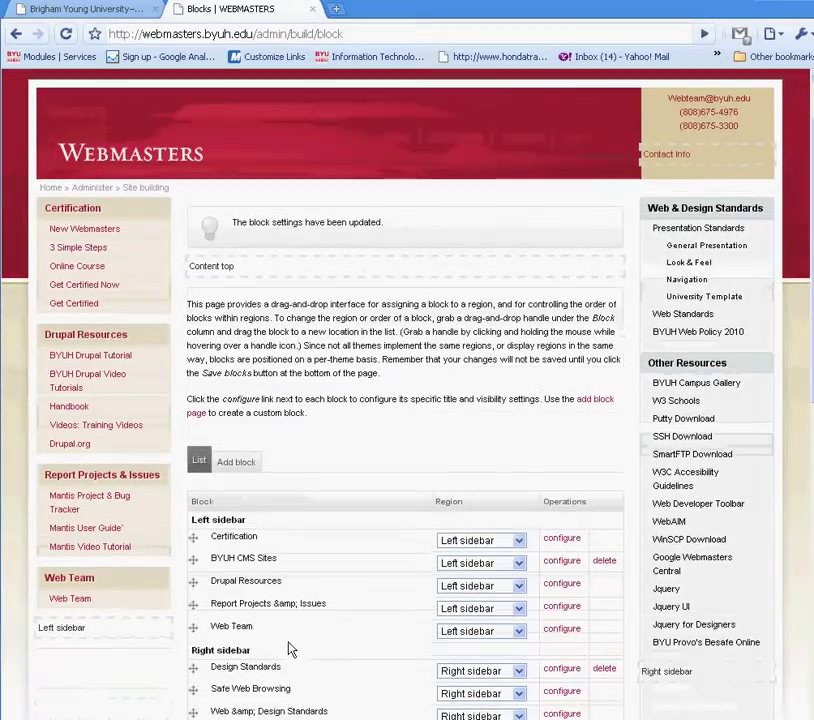
Start a new custom block with the description "Web Test Block" and the title "Test Block"
{"action": "scroll", "coordinate": [285, 648], "scroll_direction": "down", "scroll_amount": 3}
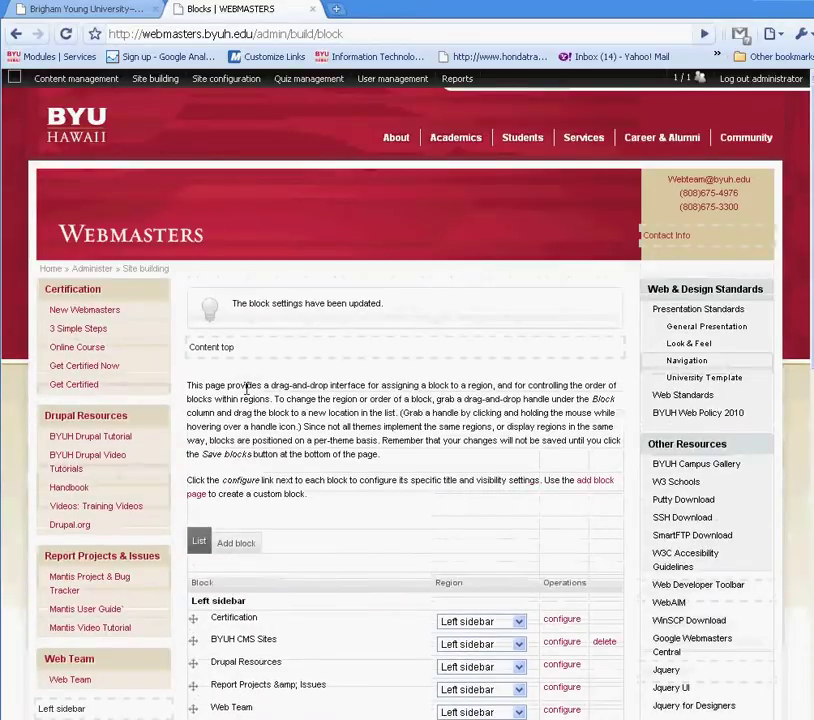
{"action": "left_click", "coordinate": [246, 546]}
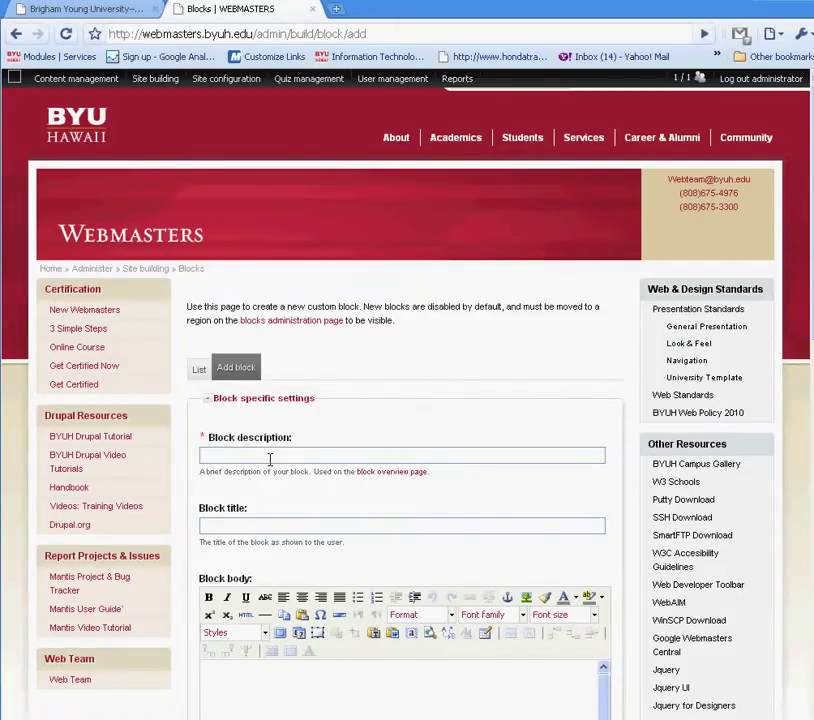
{"action": "left_click", "coordinate": [269, 459]}
{"action": "type", "text": "Web Test Block"}
{"action": "key", "text": "Tab"}
{"action": "type", "text": "W"}
{"action": "key", "text": "BackSpace"}
{"action": "type", "text": "Test Blo"}
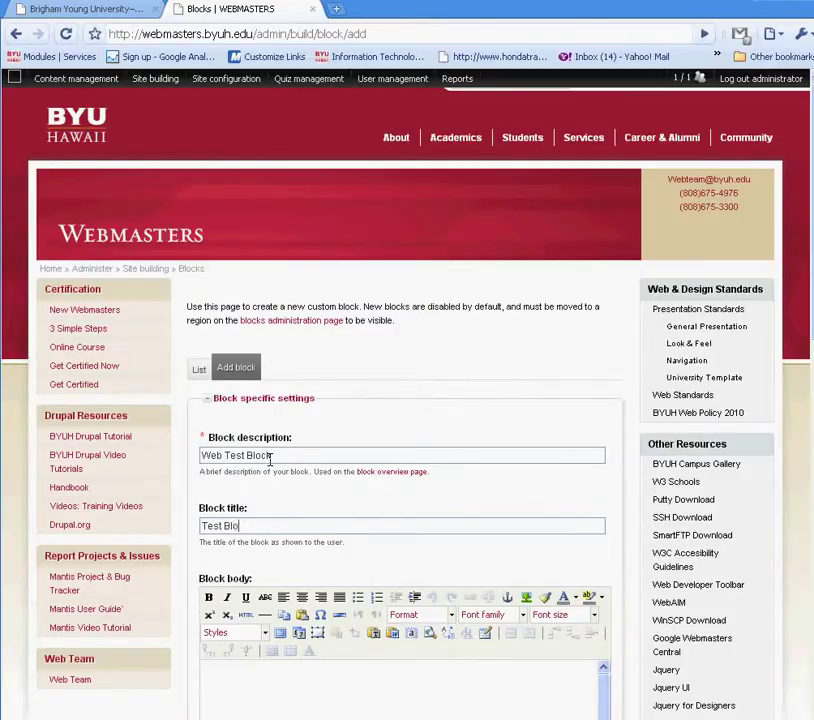
Enter "Web Test Block" as the body text of the new block
{"action": "left_click", "coordinate": [389, 685]}
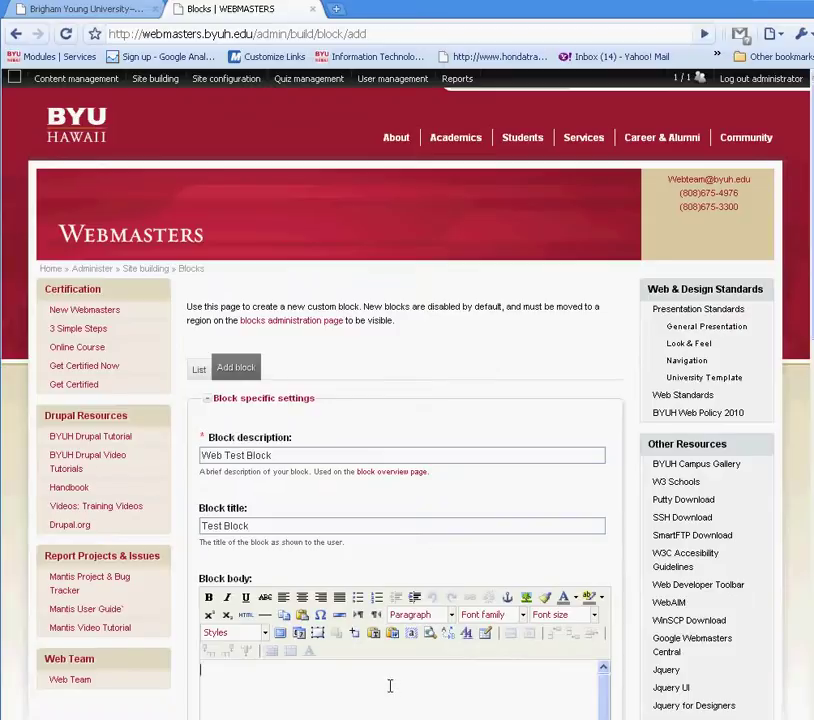
{"action": "scroll", "coordinate": [390, 685], "scroll_direction": "down", "scroll_amount": 3}
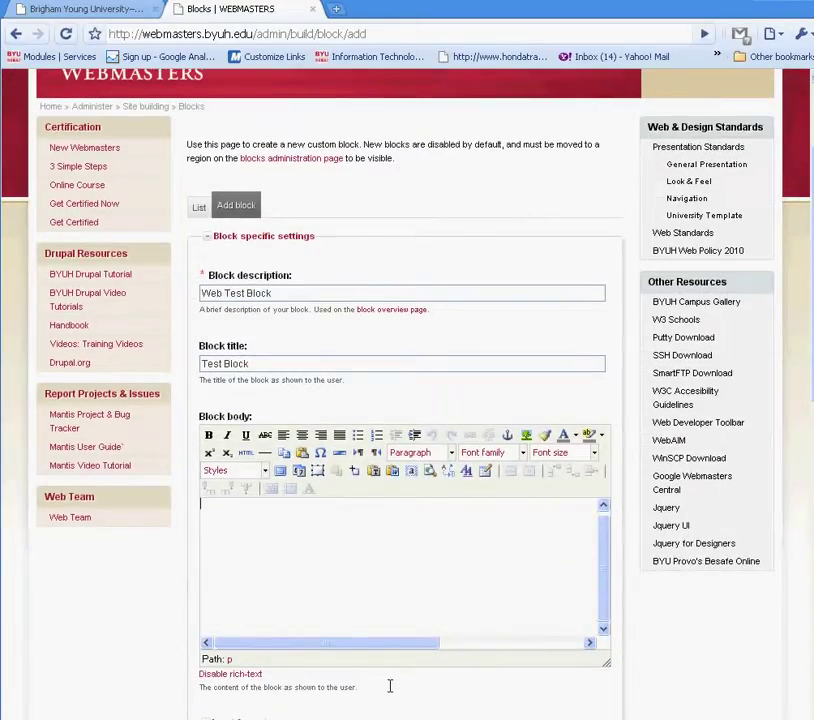
{"action": "type", "text": "Web TEs"}
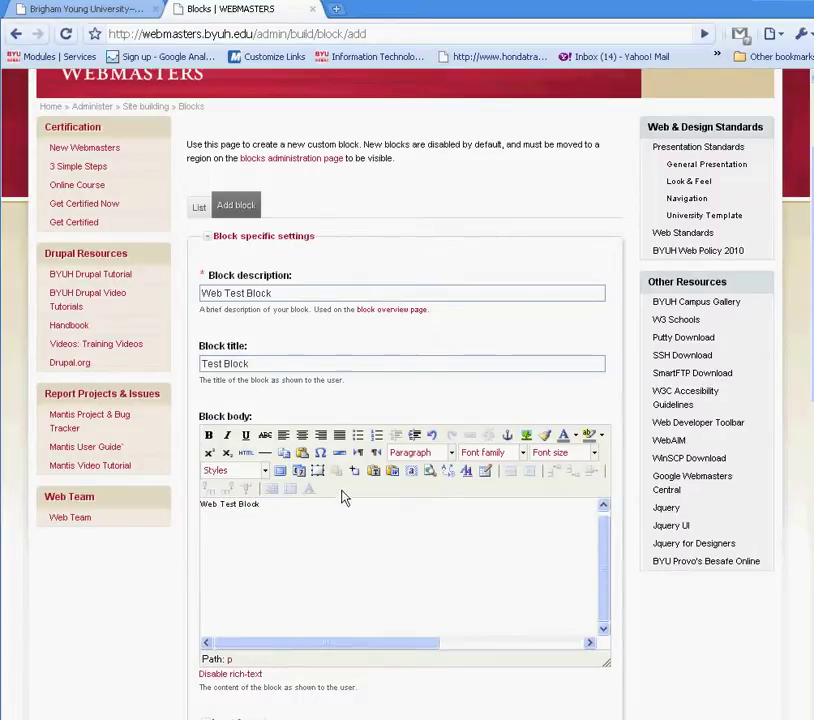
Format the block's body text as bold, with the Arial Black font and size 5 (18pt)
{"action": "left_click_drag", "start_coordinate": [262, 504], "coordinate": [196, 505]}
{"action": "left_click", "coordinate": [209, 435]}
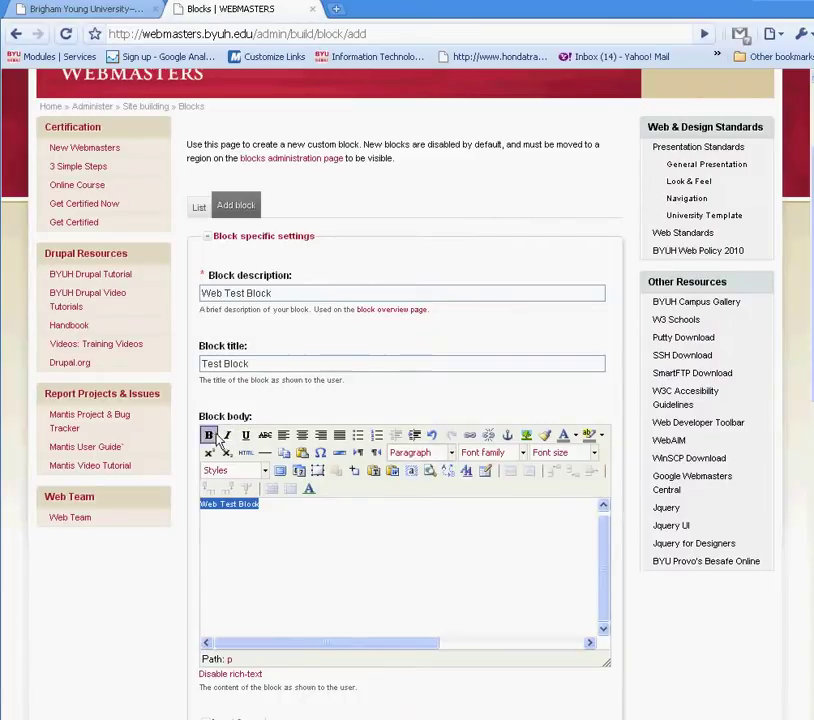
{"action": "left_click", "coordinate": [524, 455]}
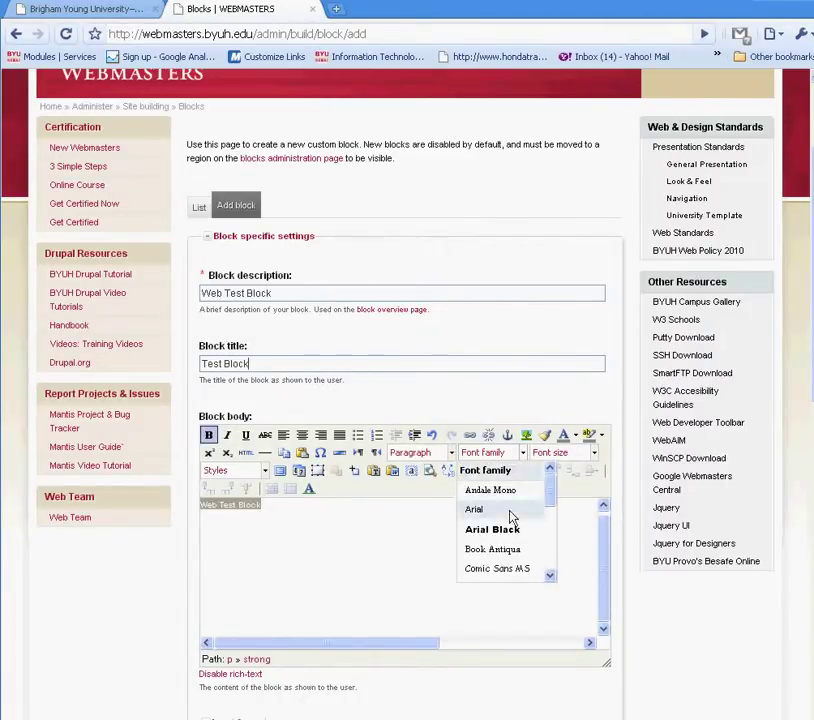
{"action": "left_click", "coordinate": [502, 528]}
{"action": "left_click", "coordinate": [593, 452]}
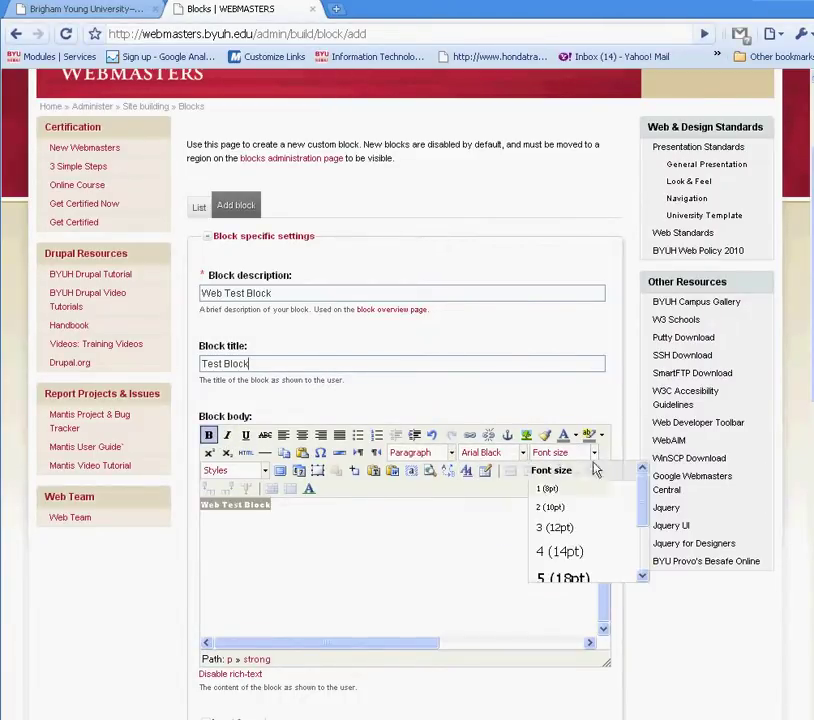
{"action": "left_click", "coordinate": [570, 578]}
{"action": "left_click", "coordinate": [273, 556]}
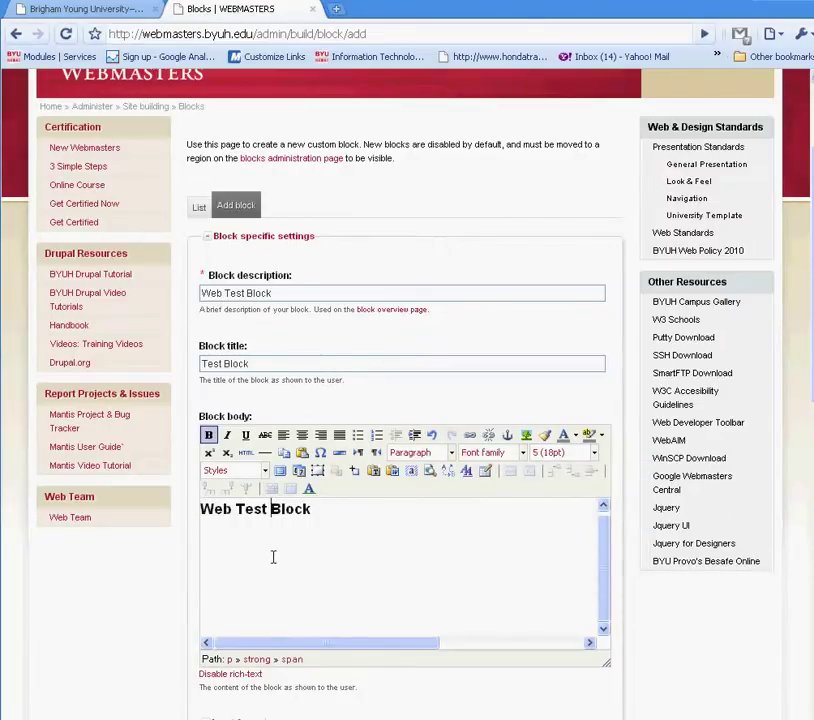
Review the body's HTML source, apply it, and save the new block with the default visibility settings
{"action": "left_click", "coordinate": [245, 452]}
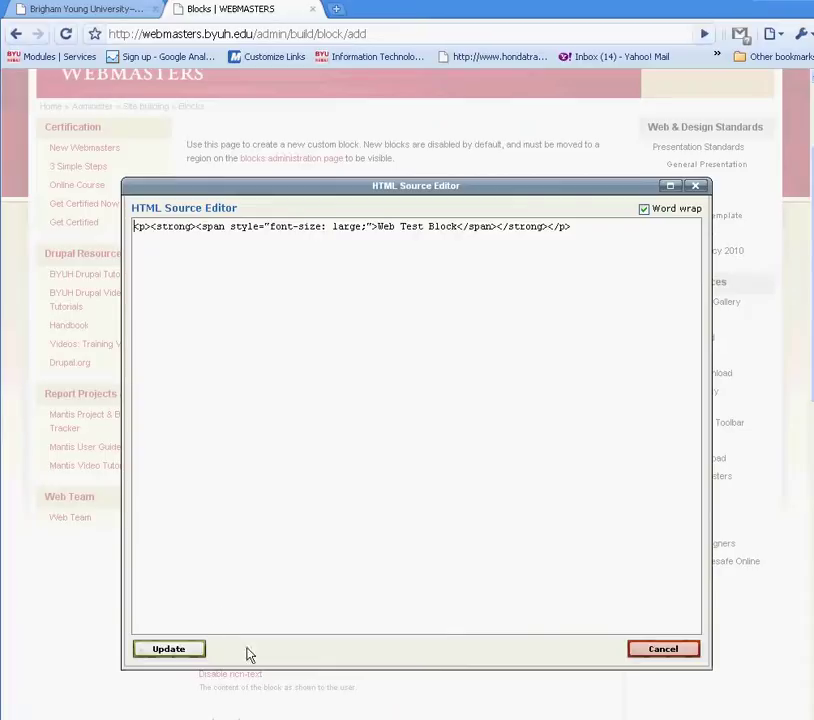
{"action": "left_click", "coordinate": [157, 652]}
{"action": "scroll", "coordinate": [387, 611], "scroll_direction": "down", "scroll_amount": 10}
{"action": "scroll", "coordinate": [388, 618], "scroll_direction": "down", "scroll_amount": 3}
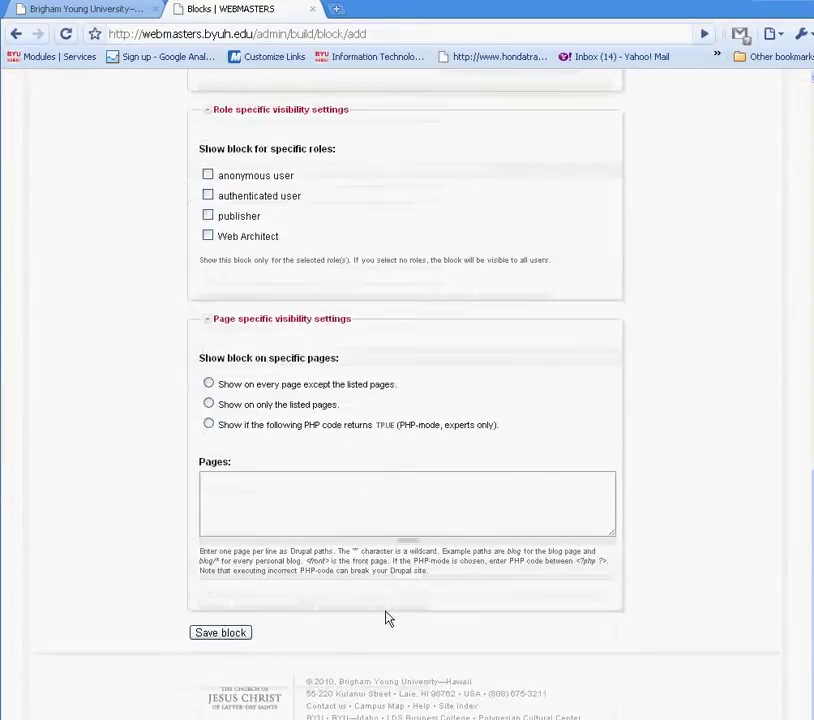
{"action": "left_click", "coordinate": [223, 640]}
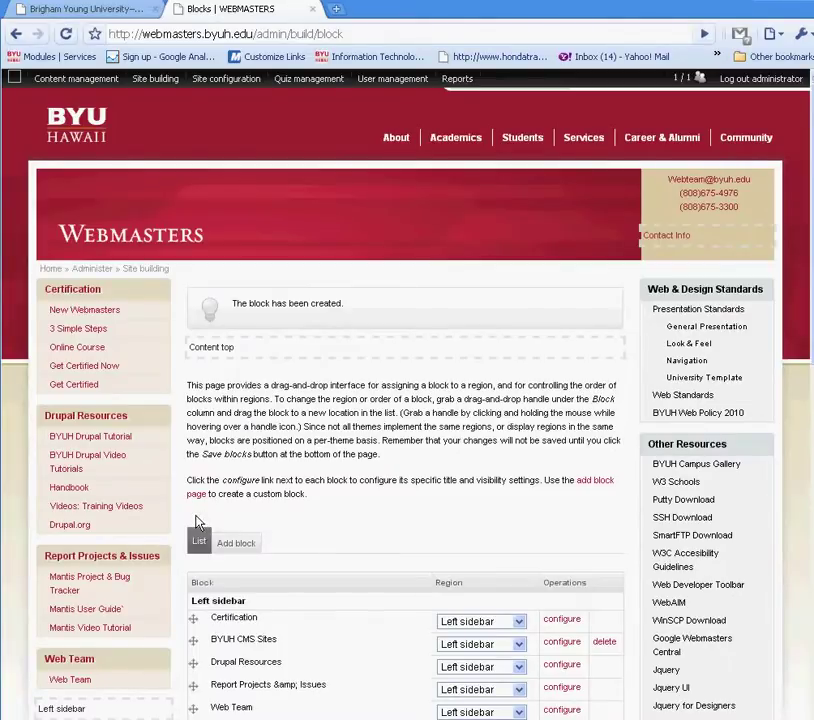
Assign the disabled Web Test Block to the Left sidebar region and save the block settings
{"action": "scroll", "coordinate": [391, 520], "scroll_direction": "down", "scroll_amount": 5}
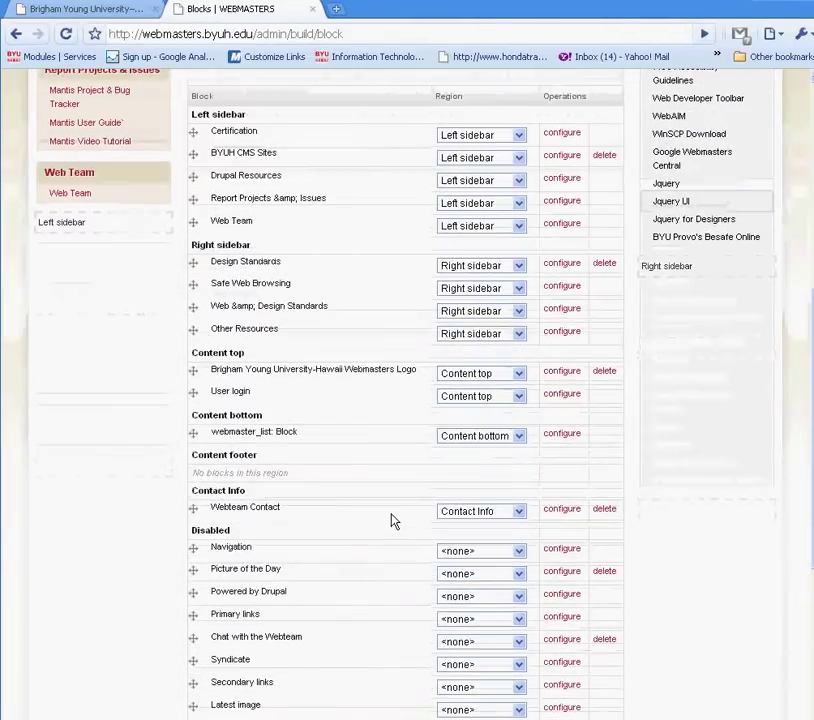
{"action": "scroll", "coordinate": [235, 535], "scroll_direction": "down", "scroll_amount": 3}
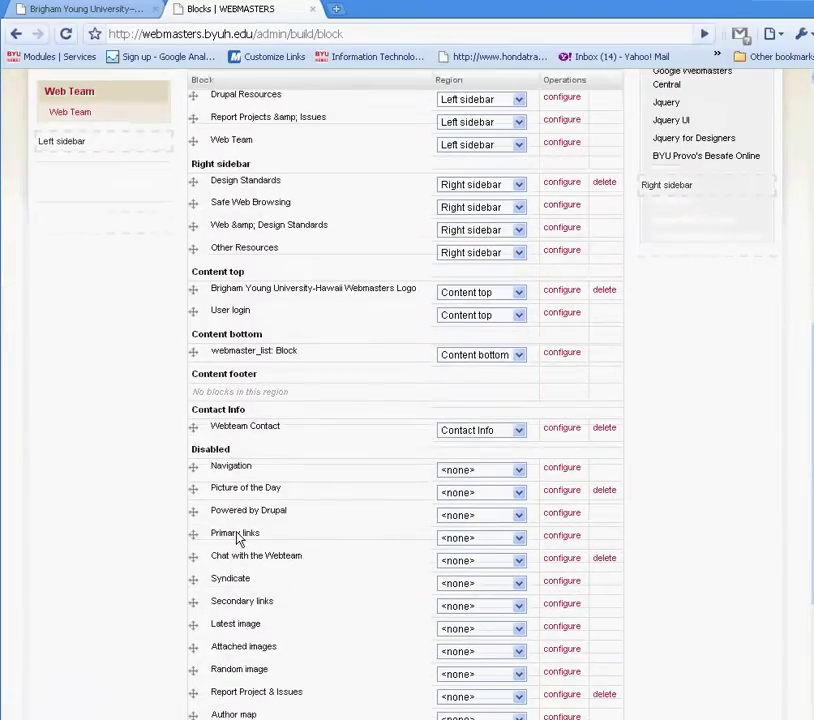
{"action": "scroll", "coordinate": [237, 538], "scroll_direction": "down", "scroll_amount": 2}
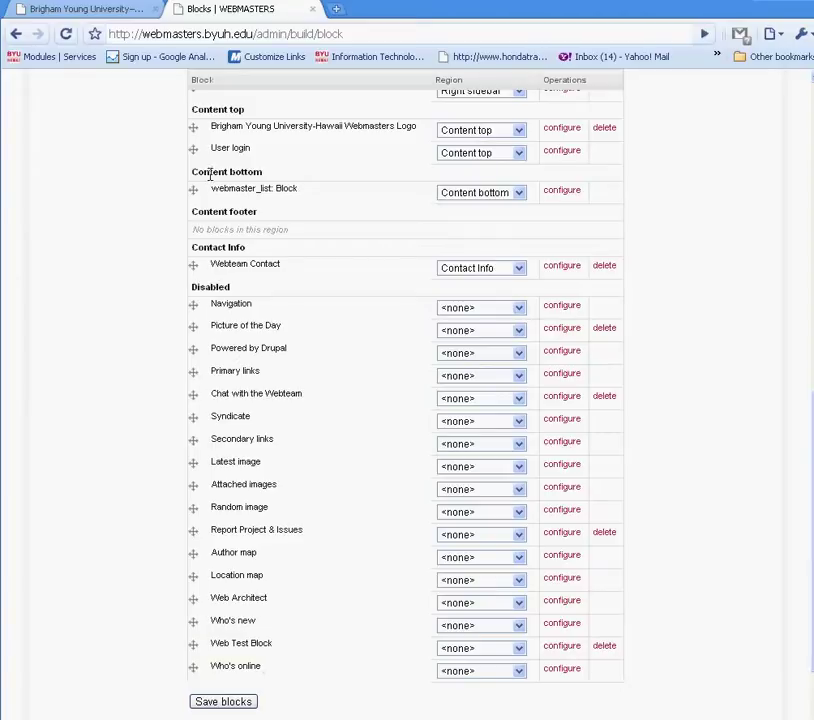
{"action": "left_click", "coordinate": [519, 648]}
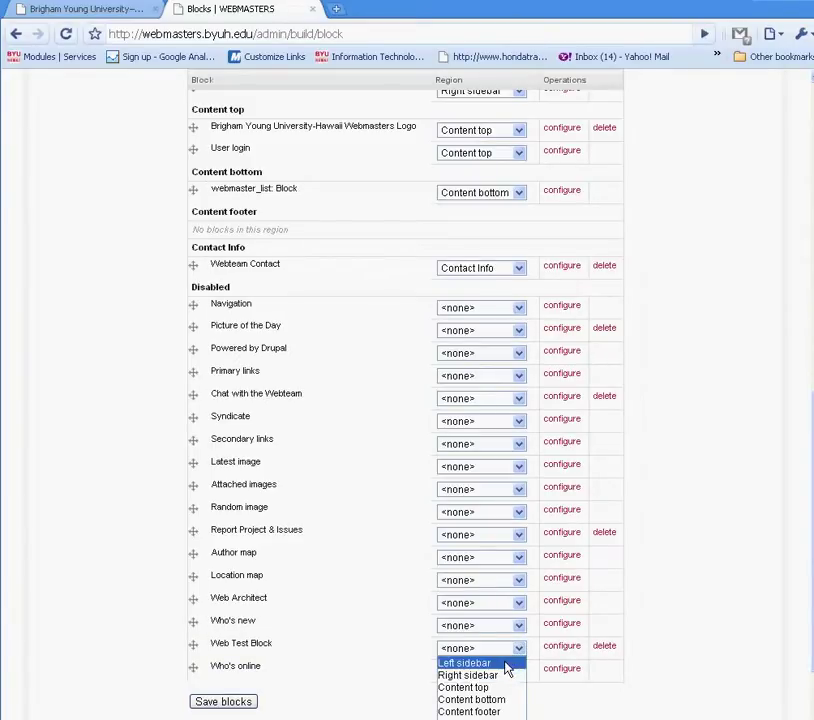
{"action": "left_click", "coordinate": [509, 665]}
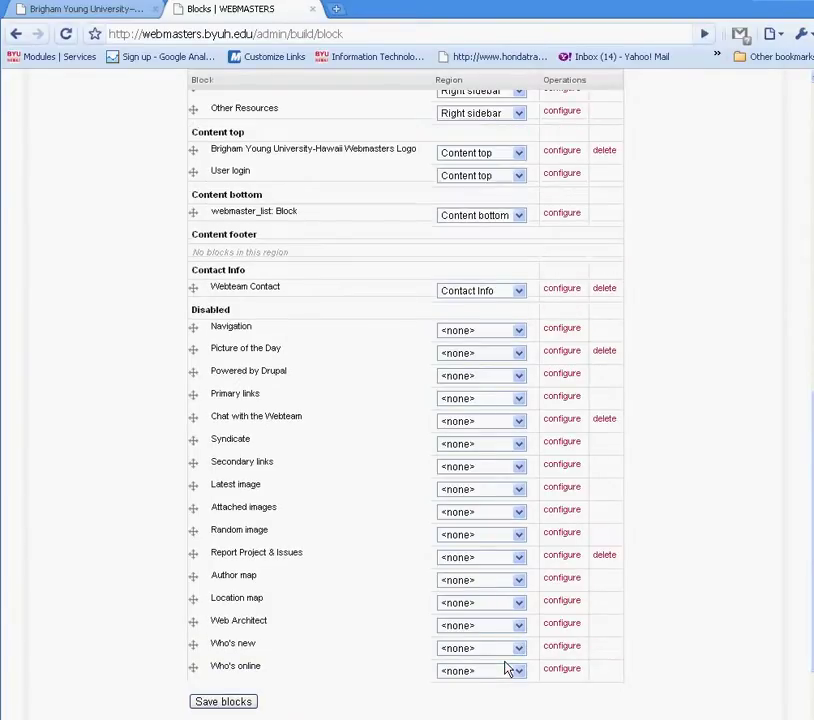
{"action": "left_click", "coordinate": [250, 704]}
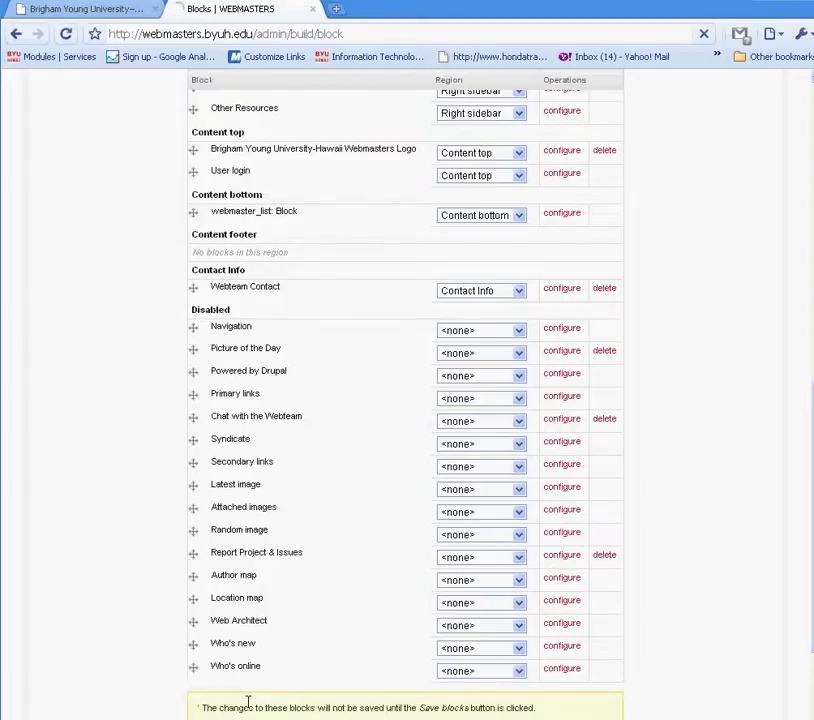
Move Web Test Block above Certification as the first block in the Left sidebar region and save the block order
{"action": "scroll", "coordinate": [270, 650], "scroll_direction": "down", "scroll_amount": 3}
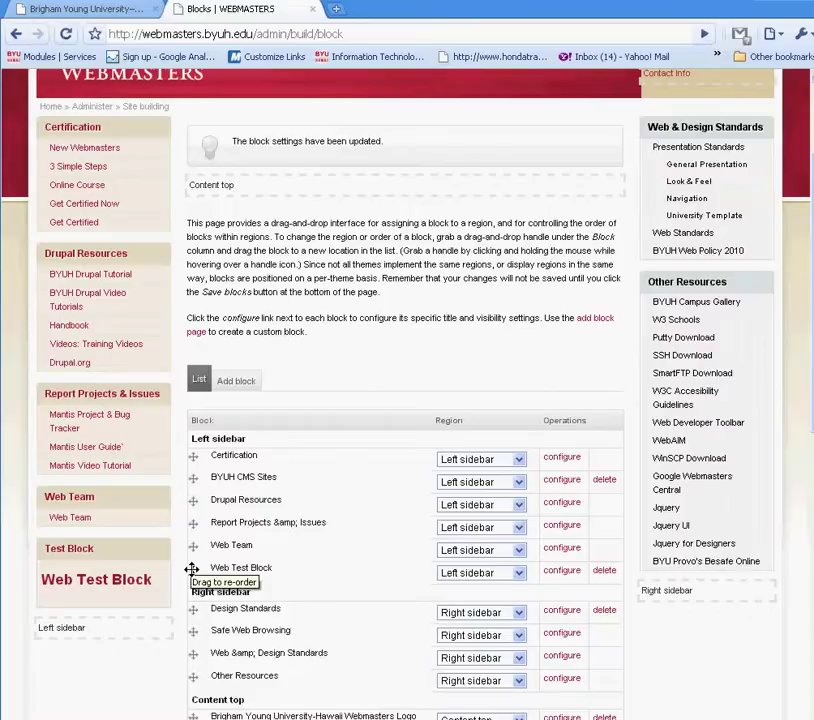
{"action": "left_click_drag", "start_coordinate": [195, 572], "coordinate": [200, 492]}
{"action": "left_click_drag", "start_coordinate": [198, 457], "coordinate": [195, 456]}
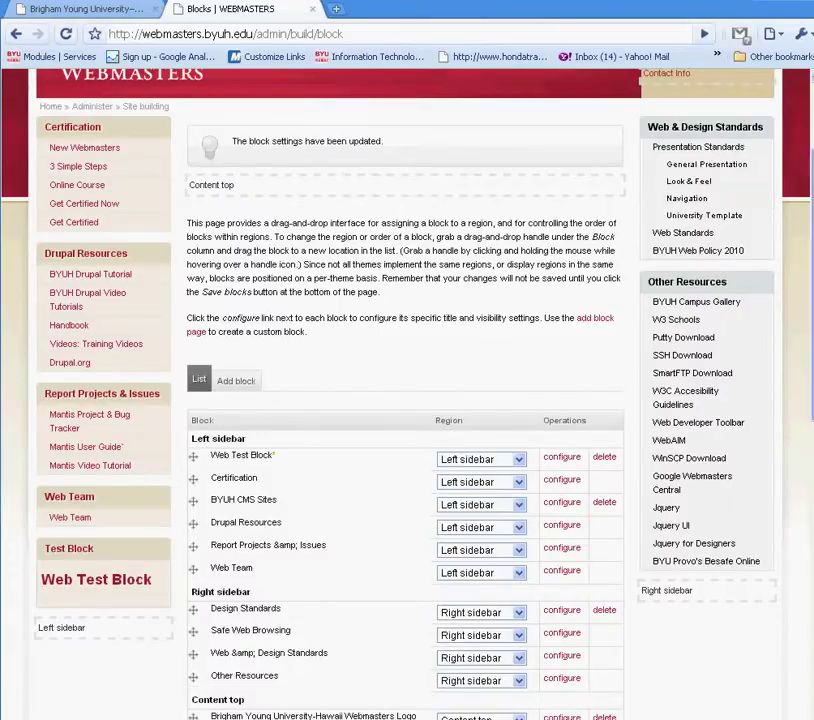
{"action": "scroll", "coordinate": [257, 567], "scroll_direction": "down", "scroll_amount": 10}
{"action": "left_click", "coordinate": [232, 576]}
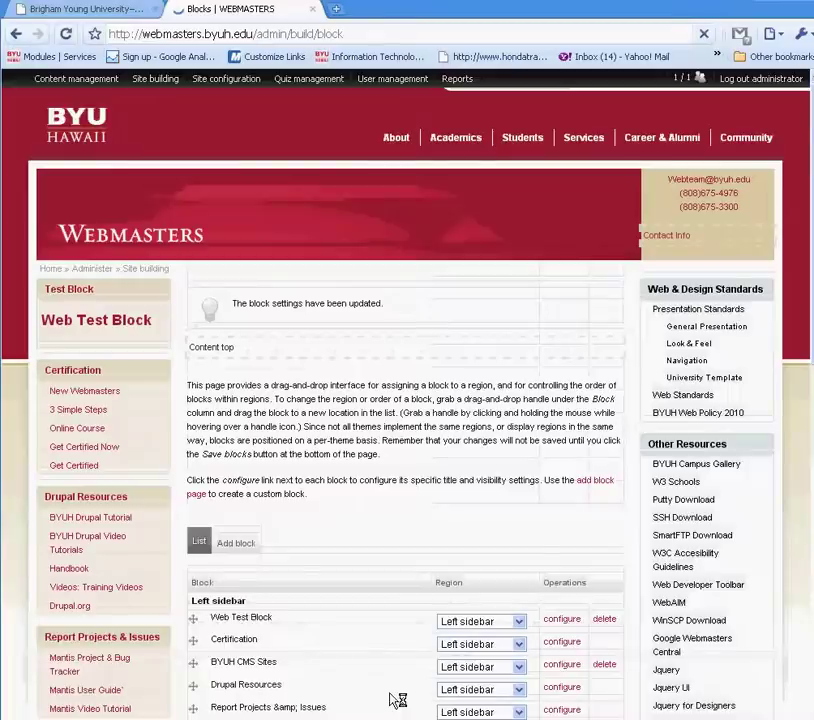
Review the block list across all regions, from the Left sidebar down to the disabled blocks
{"action": "scroll", "coordinate": [396, 696], "scroll_direction": "down", "scroll_amount": 3}
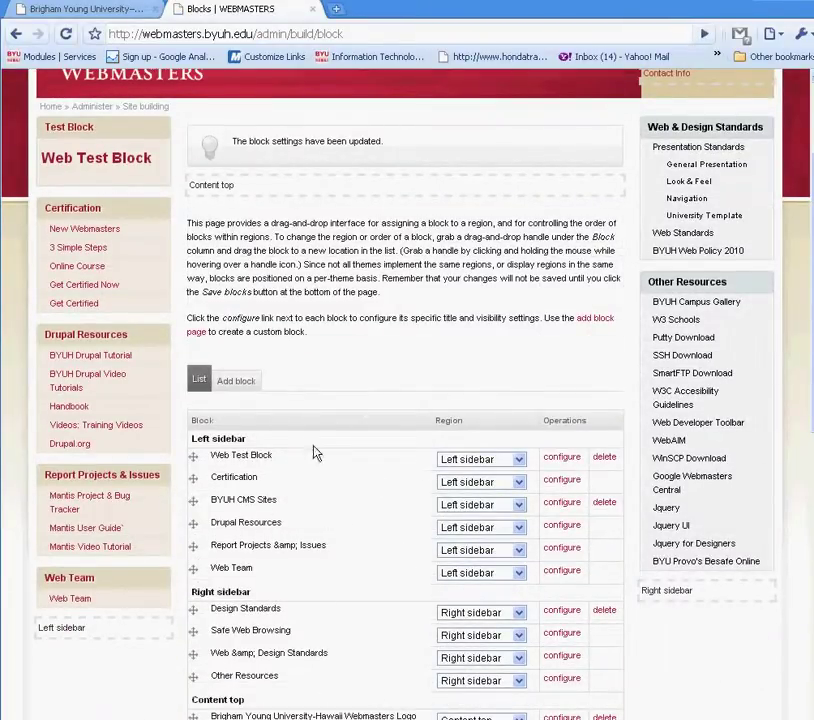
{"action": "scroll", "coordinate": [302, 453], "scroll_direction": "down", "scroll_amount": 3}
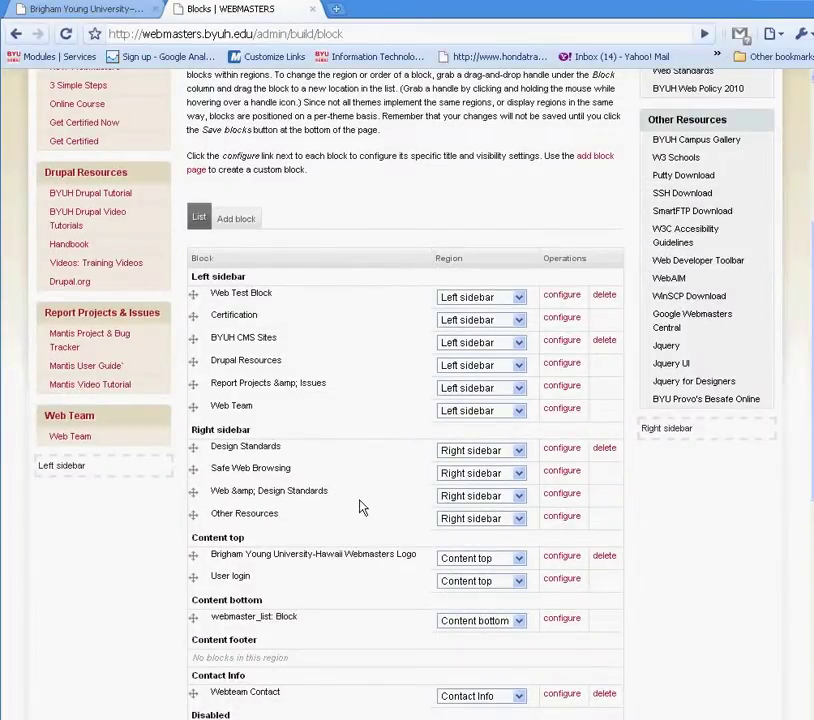
{"action": "scroll", "coordinate": [362, 508], "scroll_direction": "down", "scroll_amount": 6}
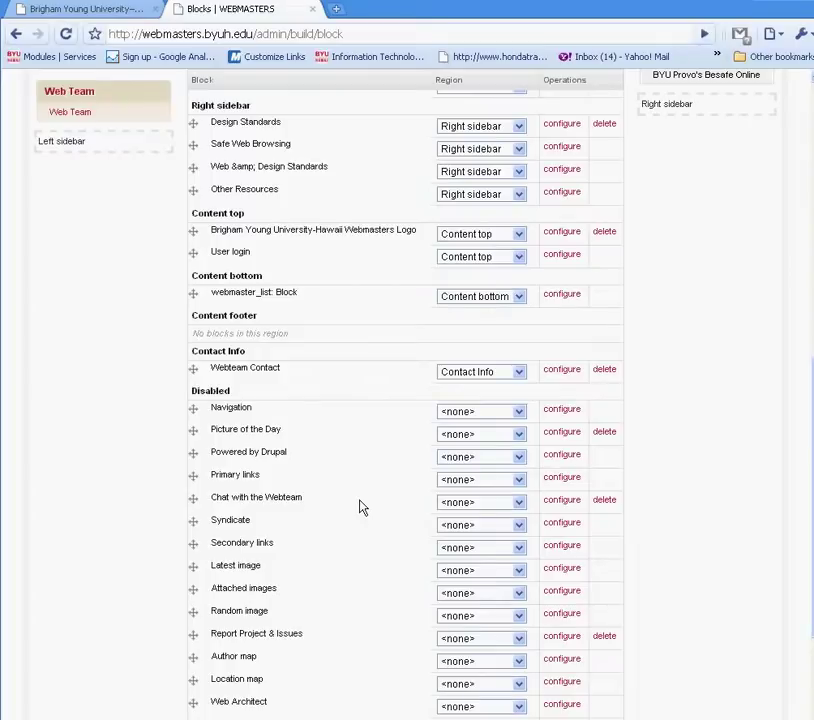
{"action": "scroll", "coordinate": [362, 508], "scroll_direction": "up", "scroll_amount": 3}
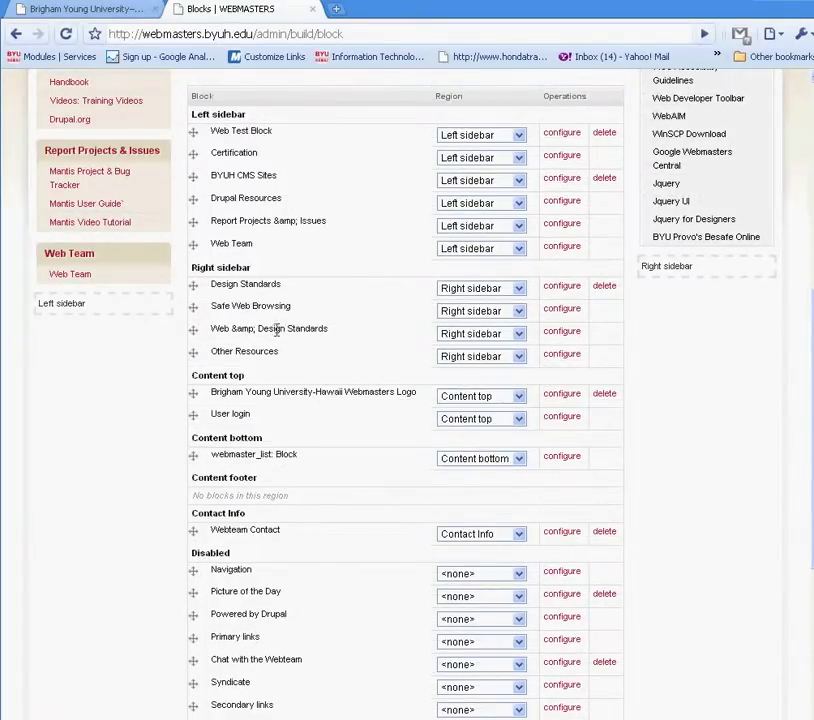
{"action": "scroll", "coordinate": [294, 364], "scroll_direction": "down", "scroll_amount": 5}
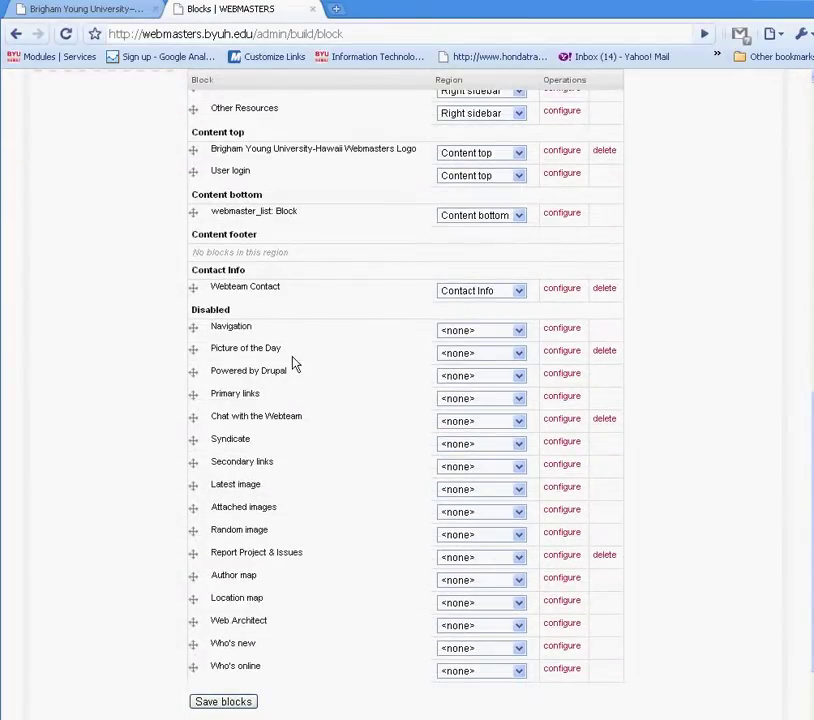
{"action": "scroll", "coordinate": [294, 364], "scroll_direction": "up", "scroll_amount": 10}
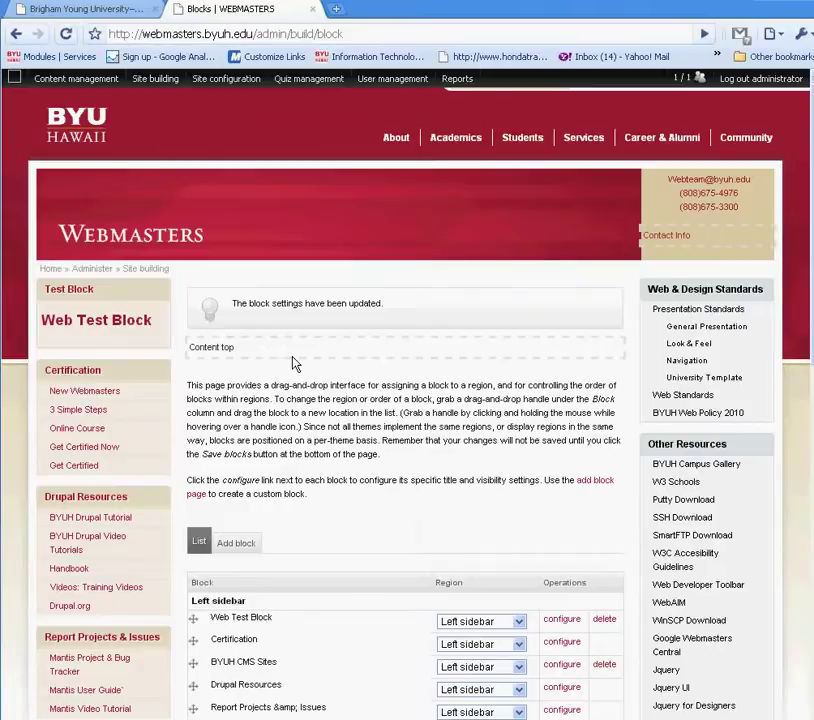
{"action": "scroll", "coordinate": [294, 364], "scroll_direction": "down", "scroll_amount": 12}
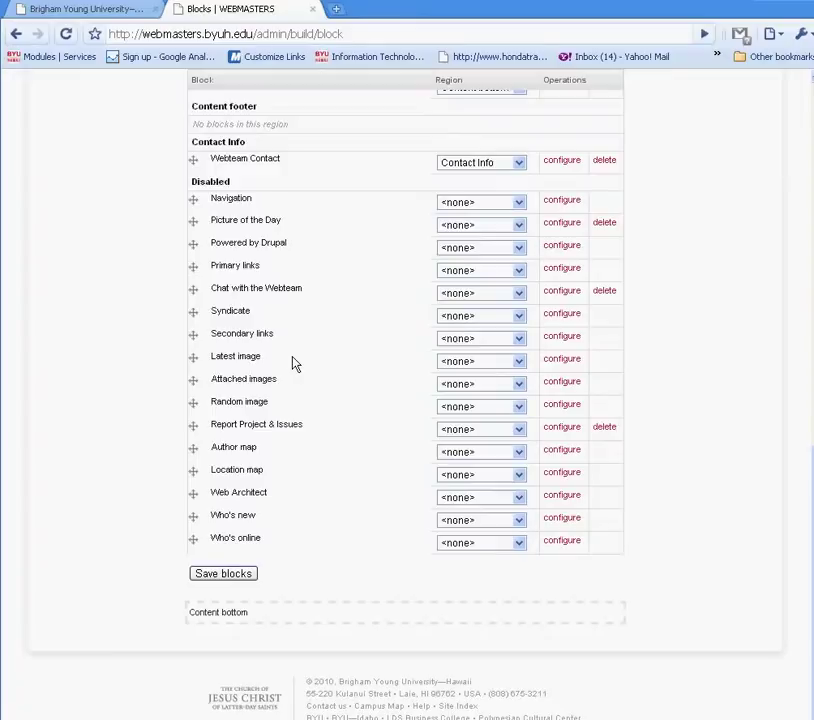